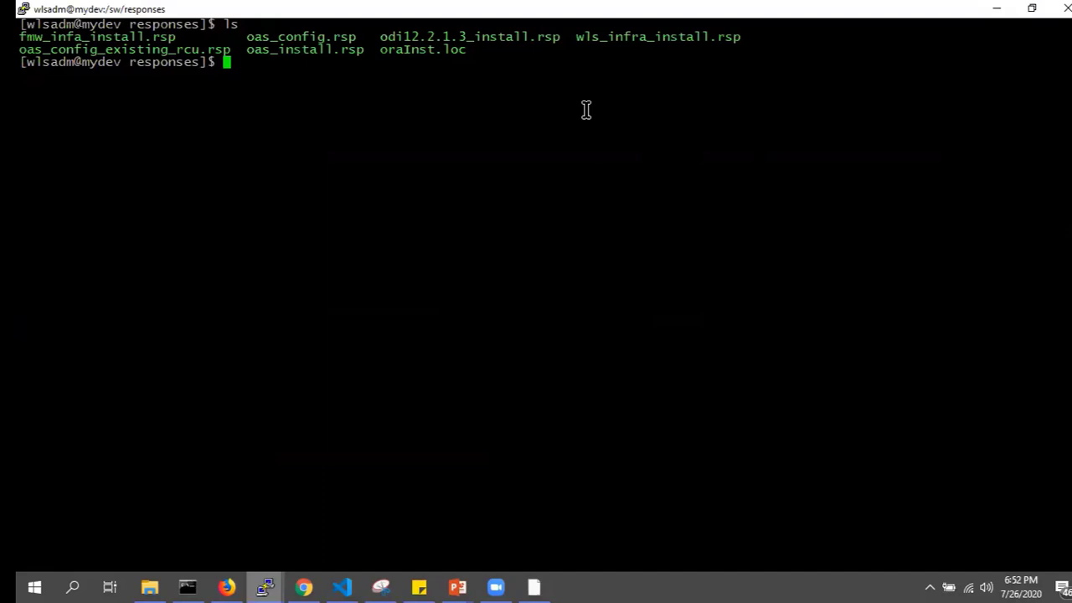
Review oas_config_existing_rcu.rsp in vi, highlighting service instance mode and the QA schema prefix, then view SQL*Plus results.
type("vi oas_config_existing_rcu.rsp")
key("Return")
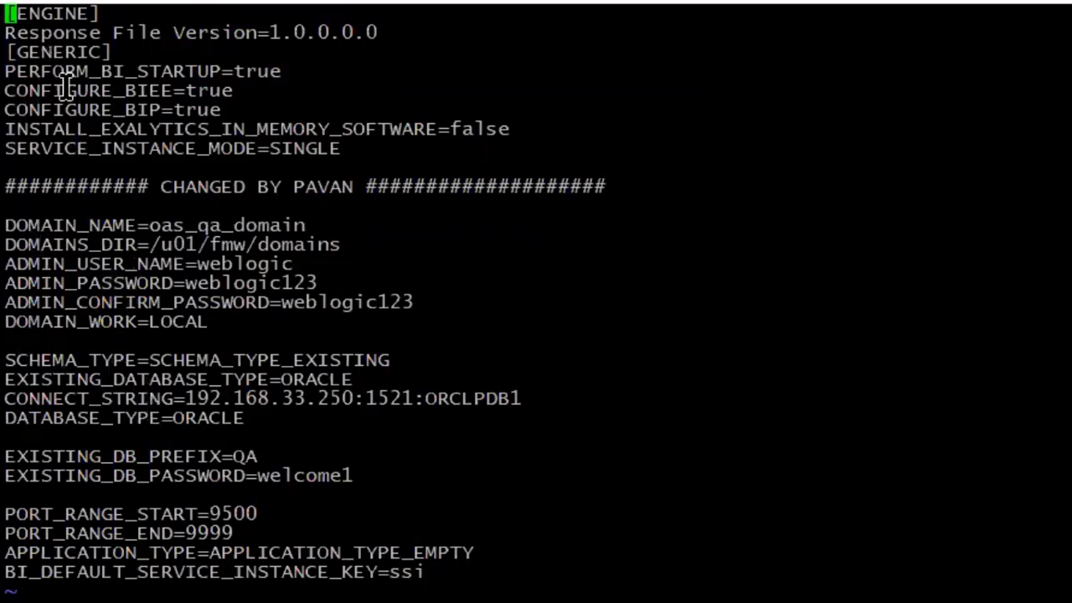
left_click_drag(359, 148, 231, 117)
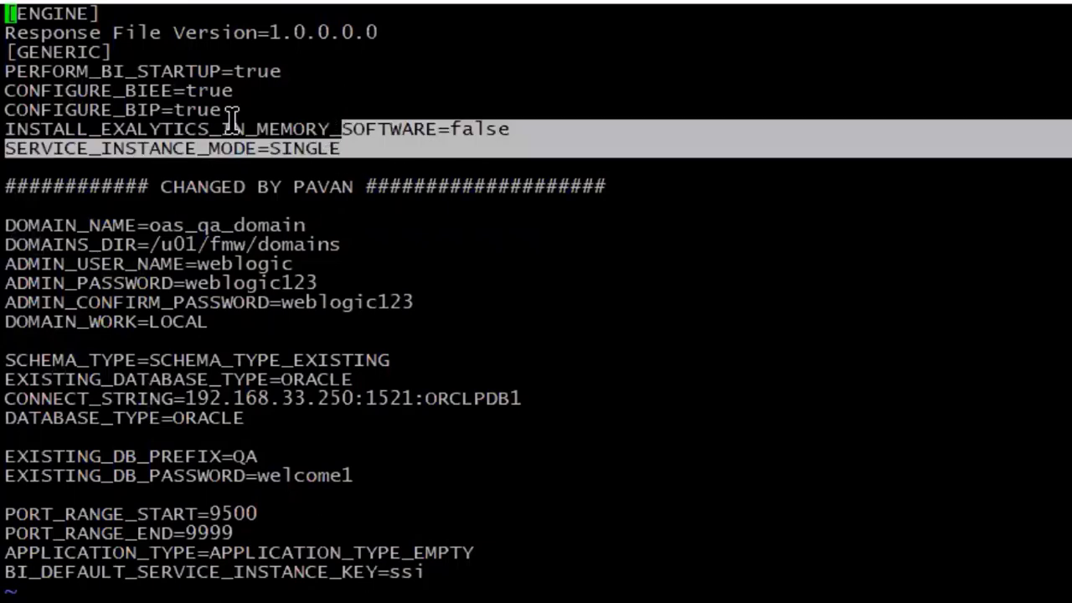
left_click(10, 52)
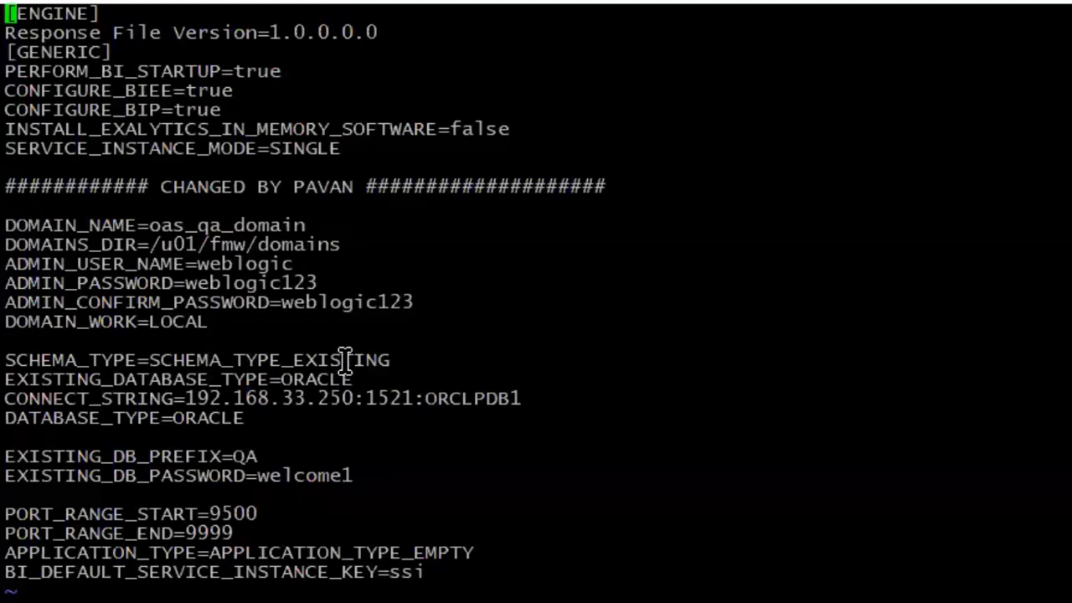
double_click(242, 457)
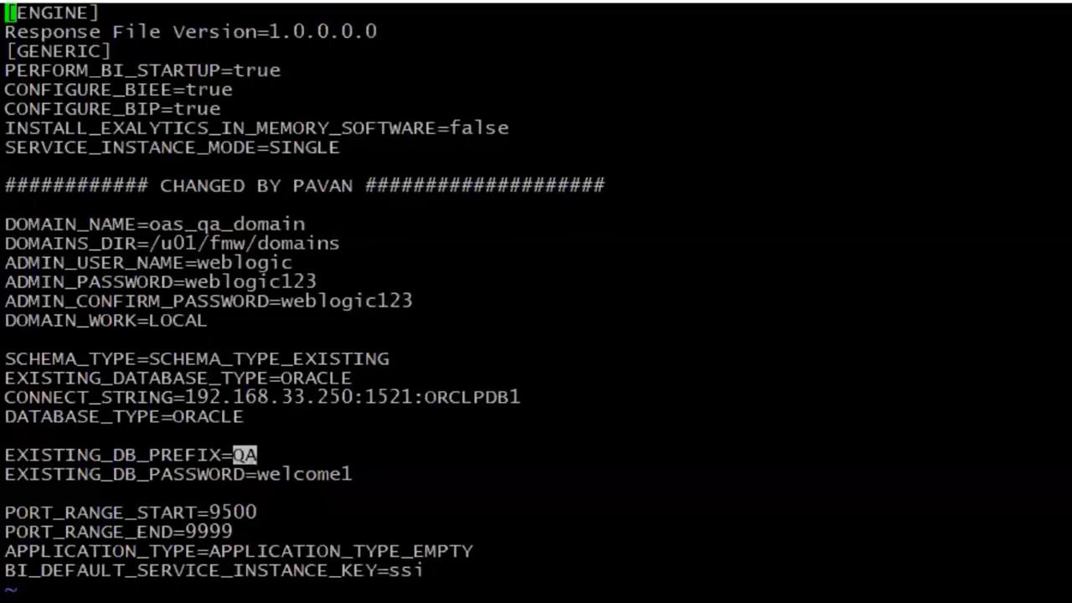
left_click(96, 577)
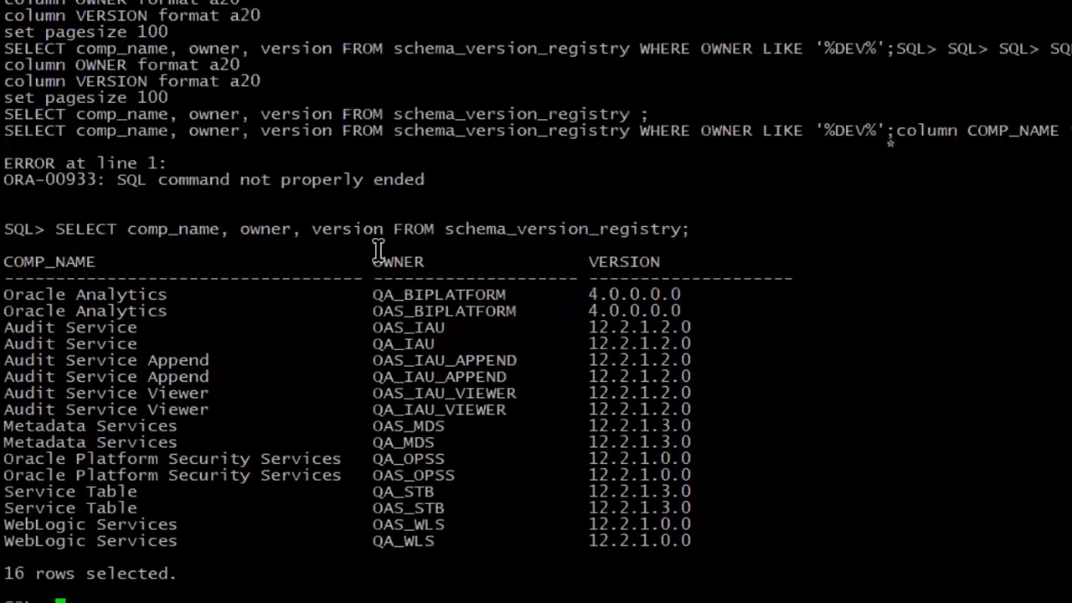
Highlight the QA_IAU schema owner in the SQL*Plus results and scroll back up.
double_click(416, 345)
left_click(417, 345)
scroll(443, 371, "up", 2)
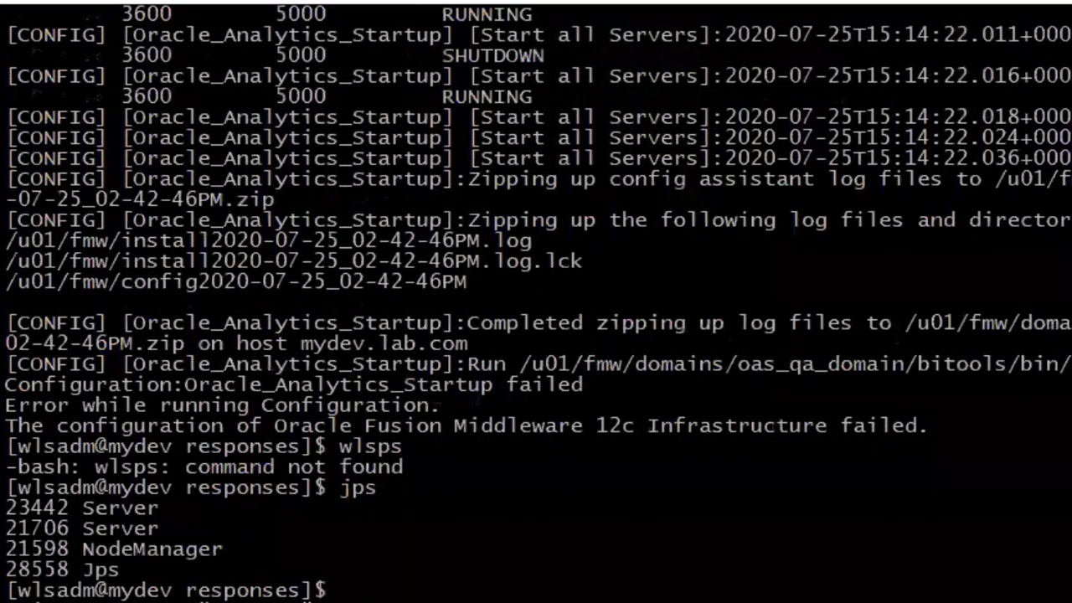
Review the server statuses in the config log and highlight the jps process list.
scroll(536, 302, "up", 7)
scroll(536, 302, "down", 7)
left_click_drag(17, 487, 290, 562)
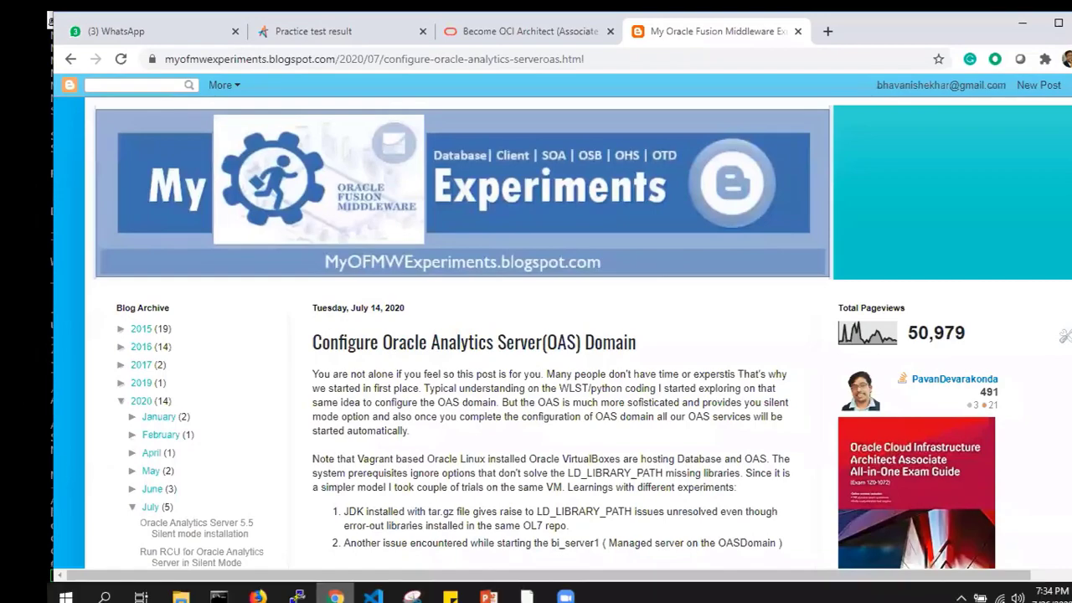
Scroll down the blog post to the OAS Domain Console section.
scroll(588, 352, "down", 3)
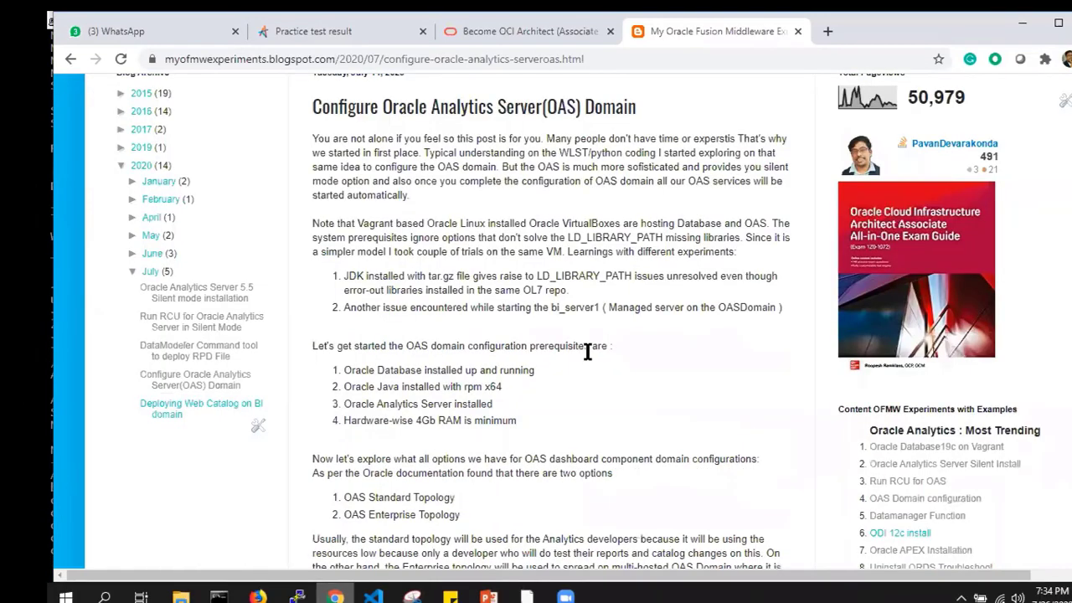
scroll(588, 351, "down", 1)
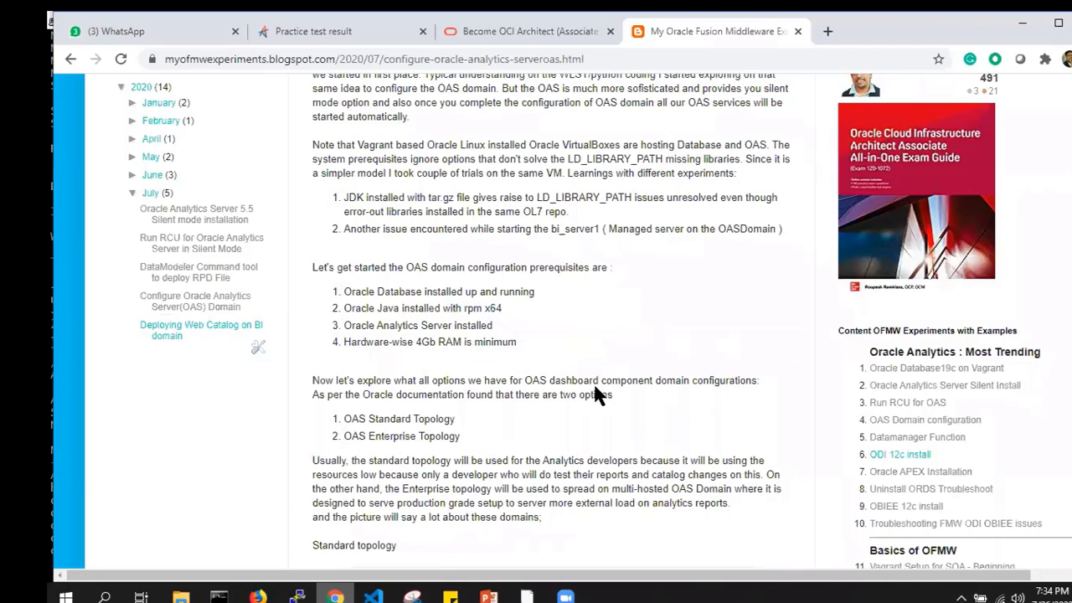
scroll(596, 396, "down", 1)
scroll(597, 395, "down", 2)
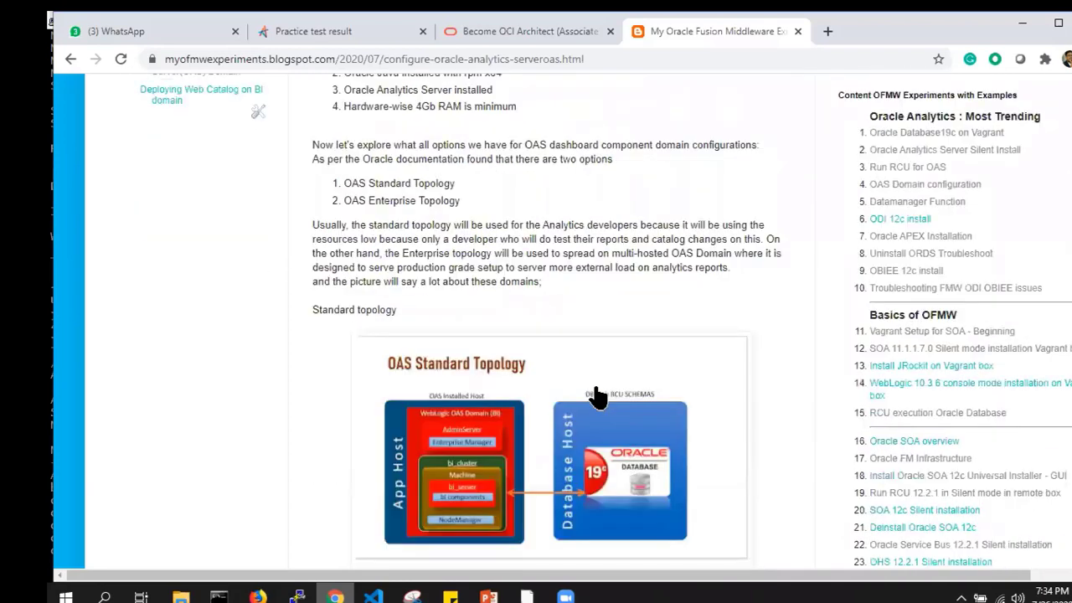
scroll(596, 395, "down", 2)
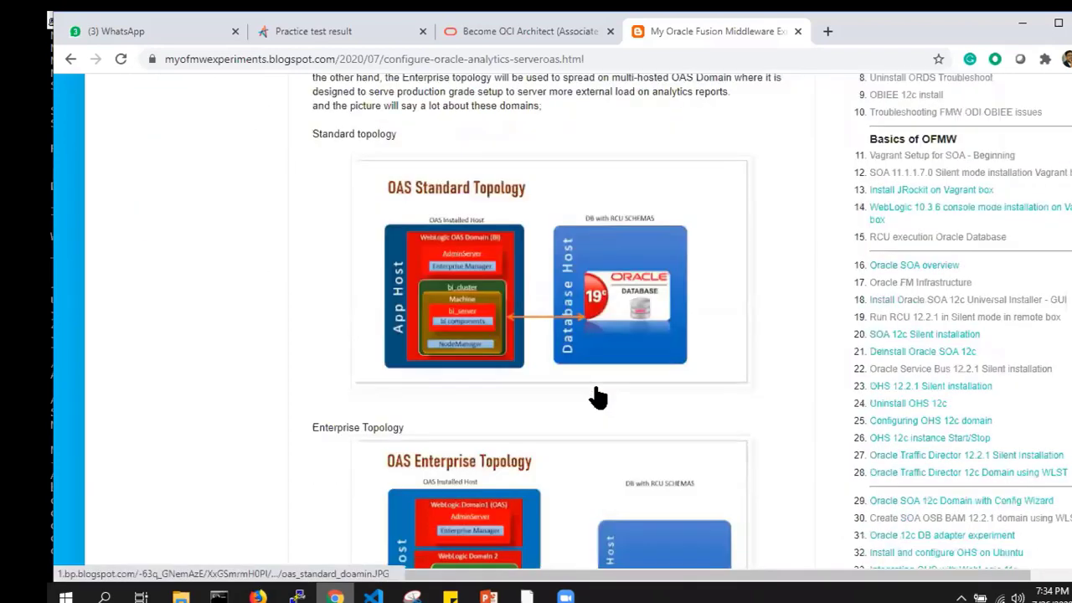
scroll(598, 397, "down", 3)
scroll(597, 397, "down", 2)
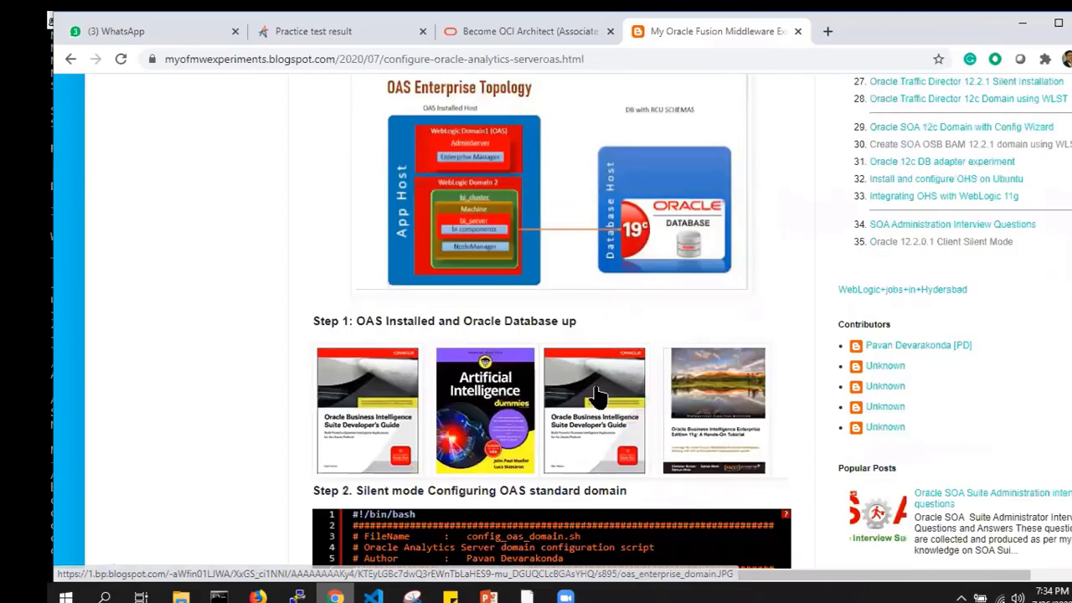
scroll(597, 392, "down", 2)
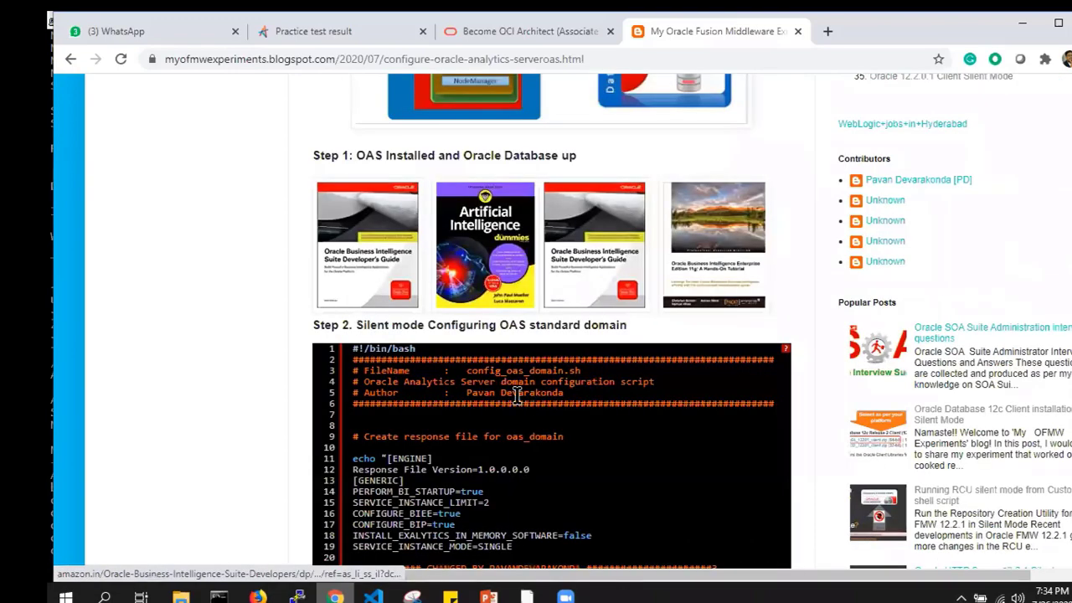
scroll(518, 397, "down", 2)
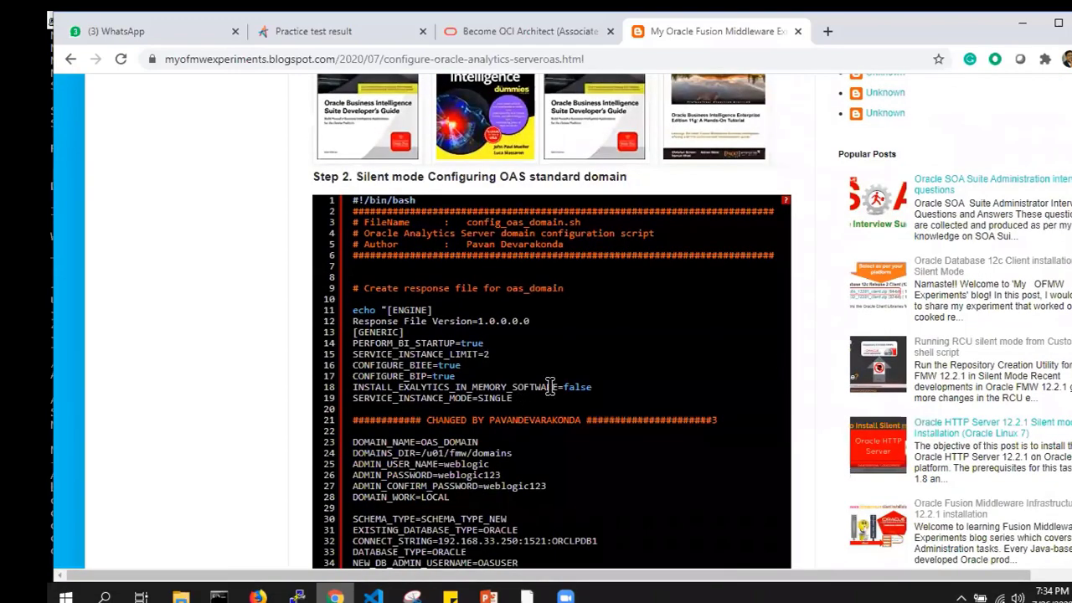
scroll(553, 397, "down", 1)
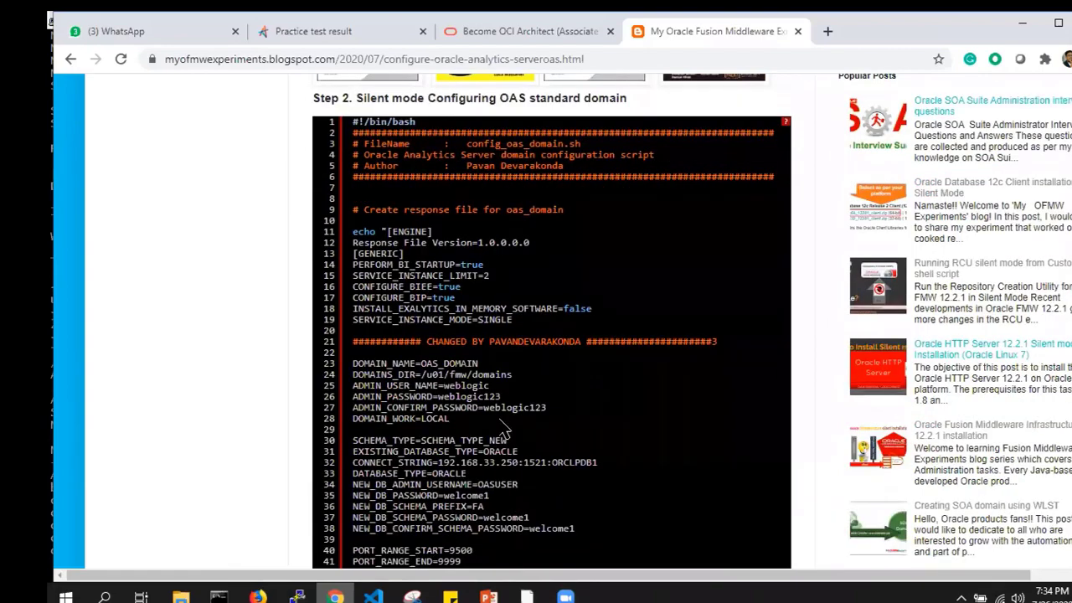
scroll(498, 418, "down", 1)
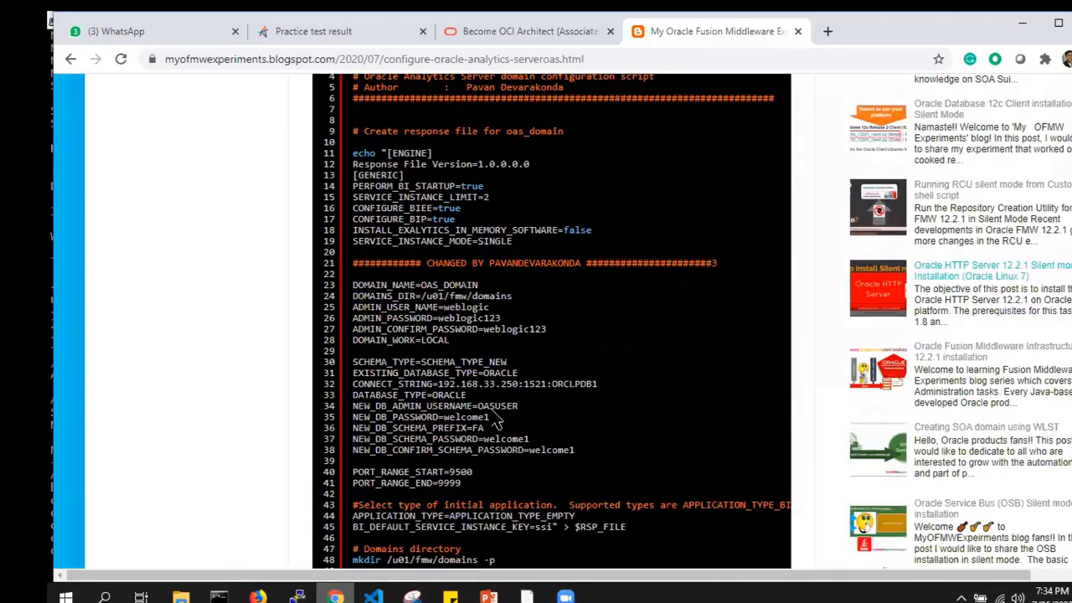
scroll(480, 400, "down", 1)
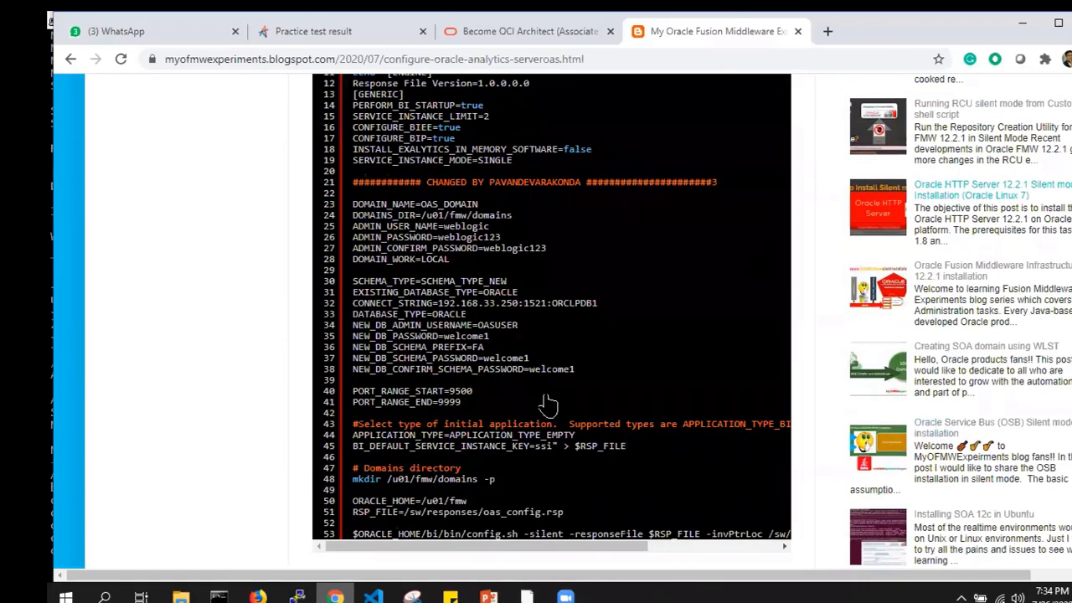
scroll(342, 325, "down", 5)
scroll(342, 325, "down", 1)
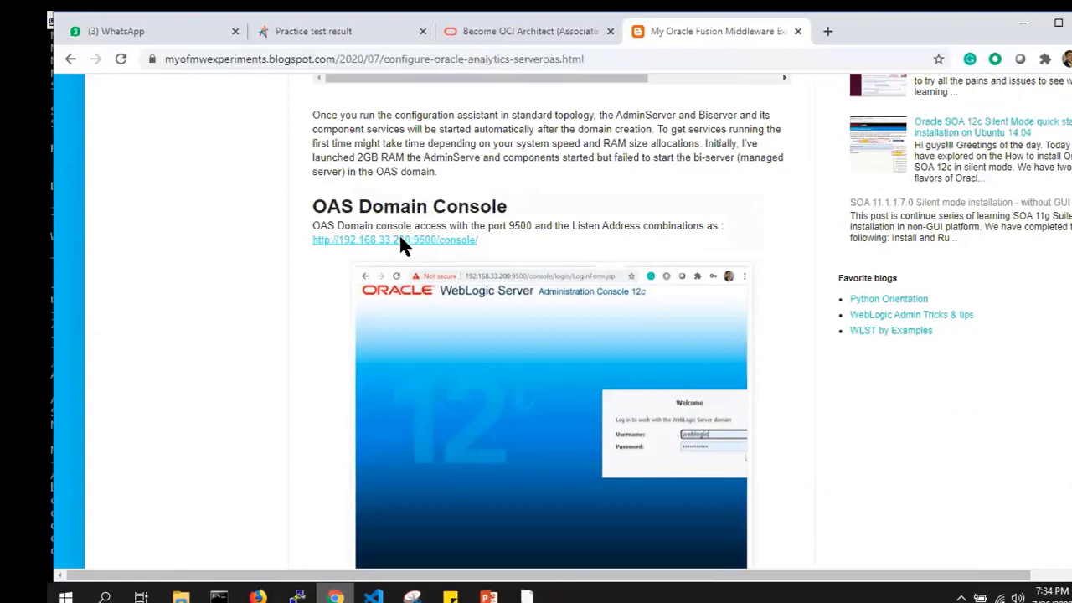
Open the console URL in a new tab and go to its login page.
right_click(402, 242)
key("Return")
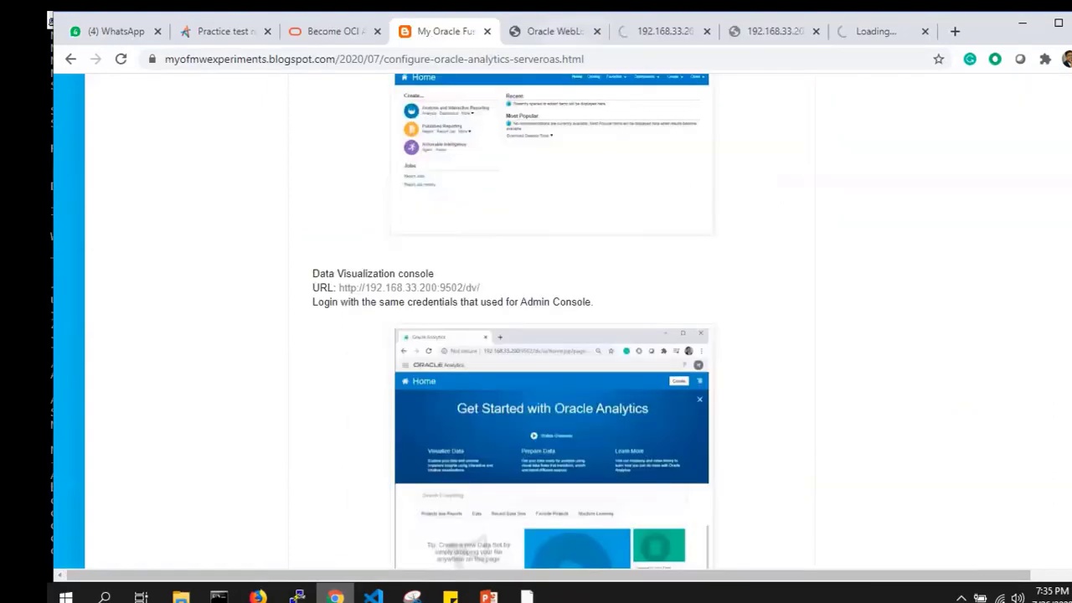
key("ctrl+Tab")
key("Return")
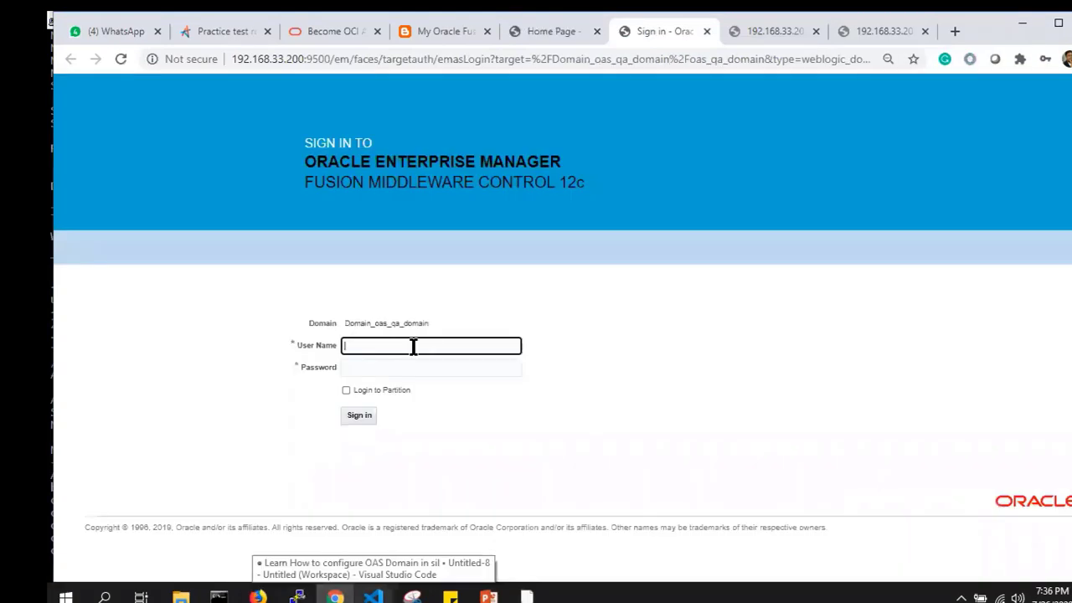
Sign in to Enterprise Manager using the saved admin credentials.
left_click(413, 346)
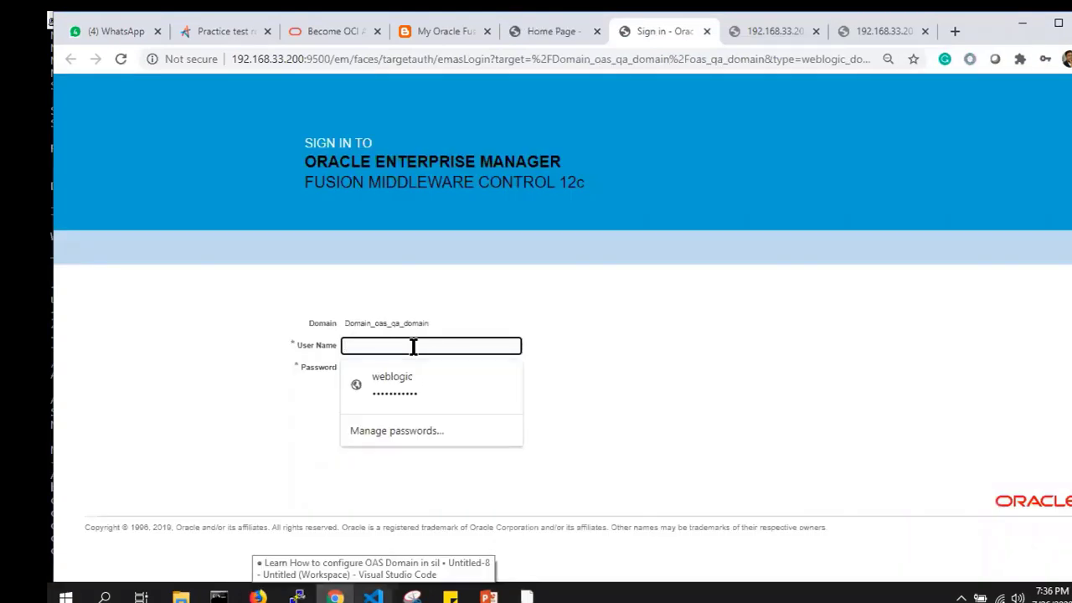
type("we")
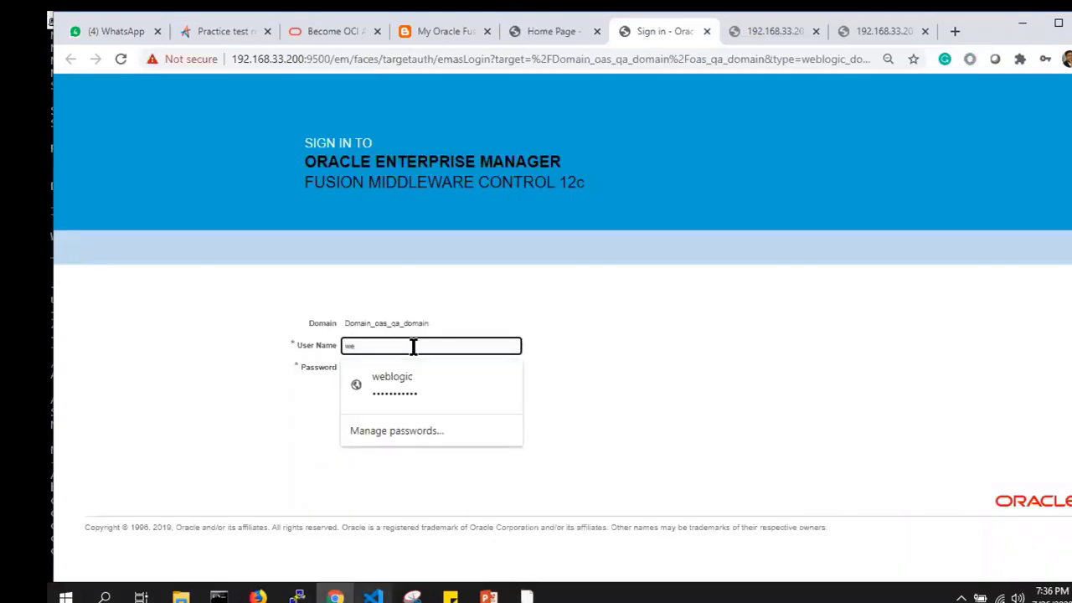
left_click(392, 381)
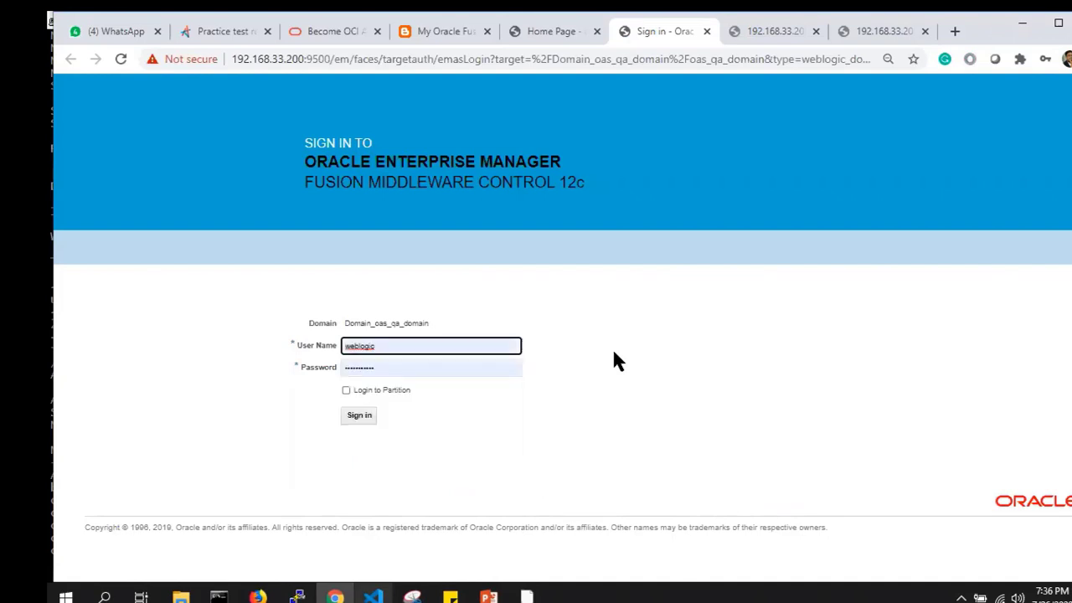
left_click(358, 415)
Open Environment > Servers in the WebLogic console Home Page tab.
key("ctrl+shift+Tab")
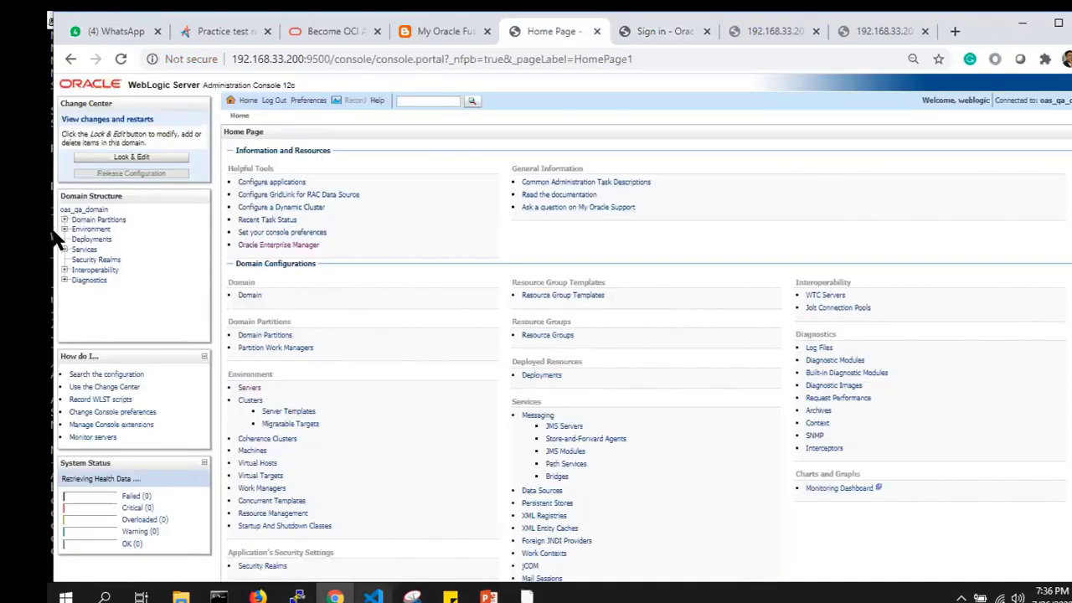
left_click(65, 228)
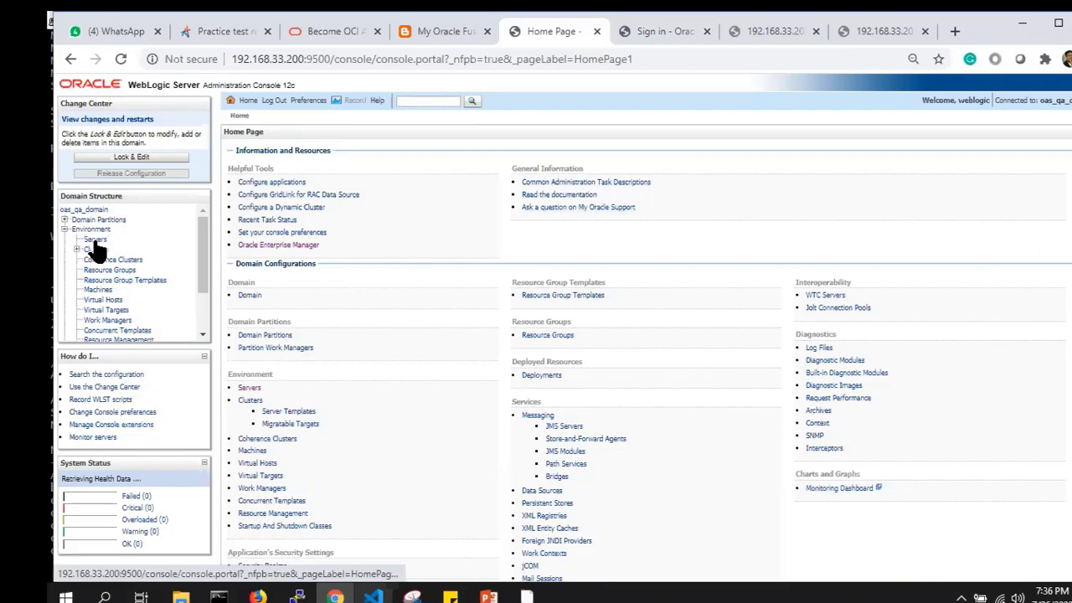
left_click(96, 248)
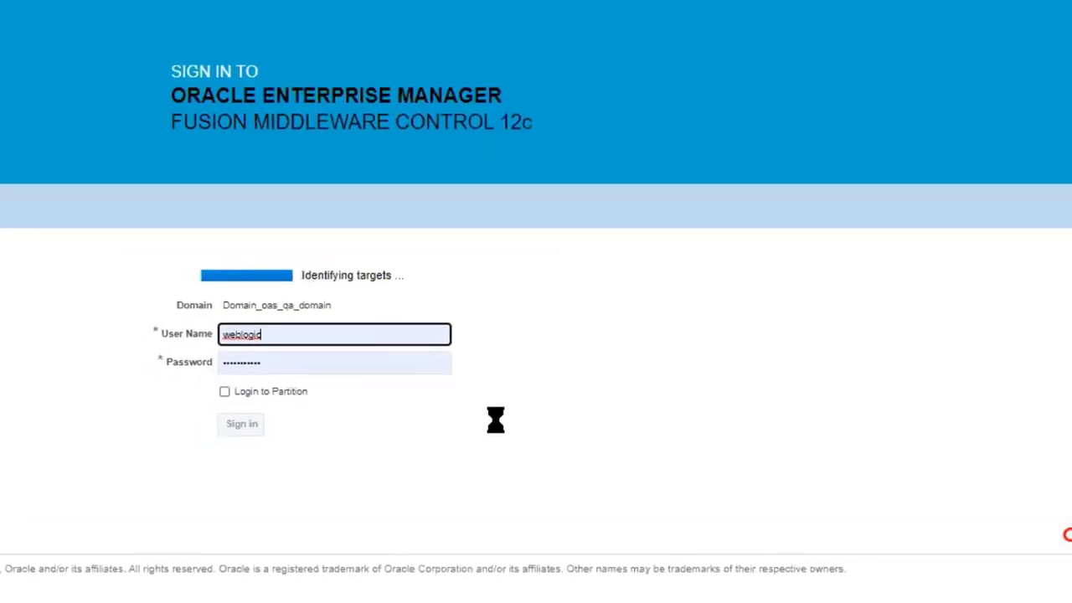
Sign in on the second Oracle Analytics tab with the saved credentials.
left_click(722, 19)
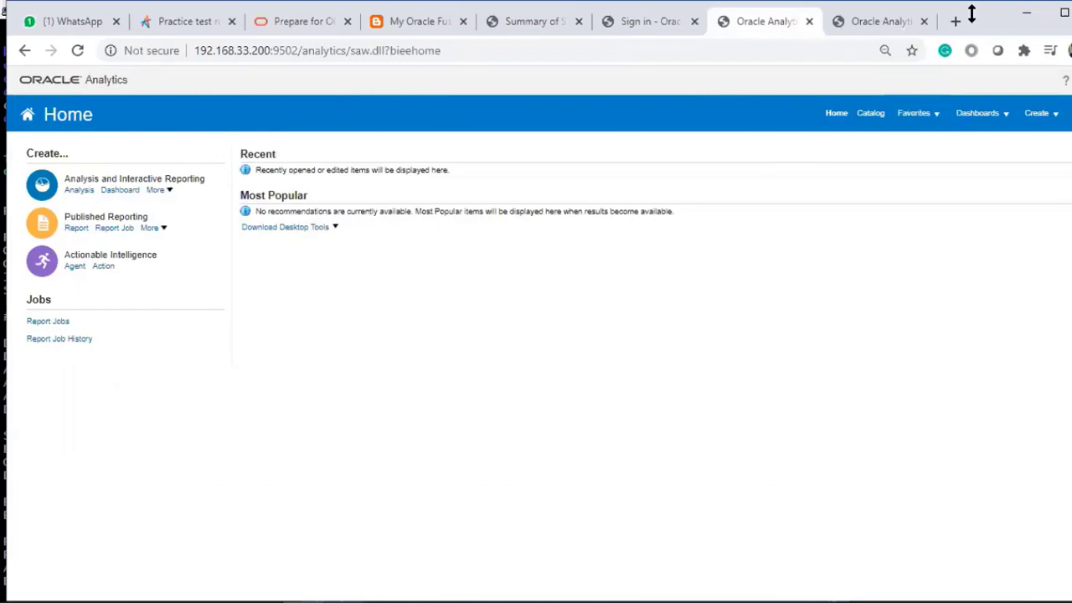
left_click(879, 22)
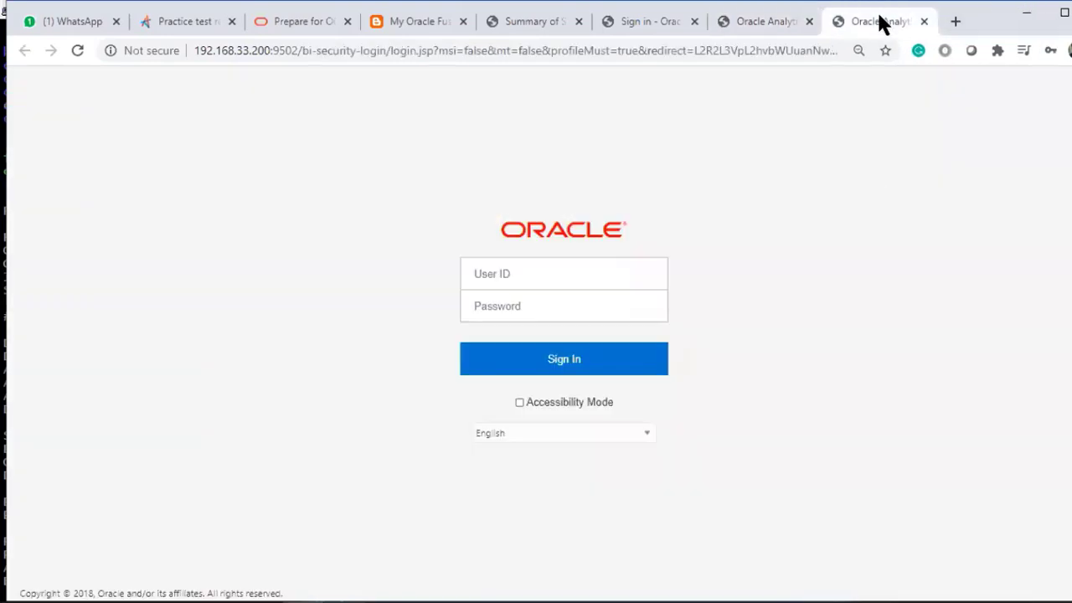
left_click(527, 265)
key("Down")
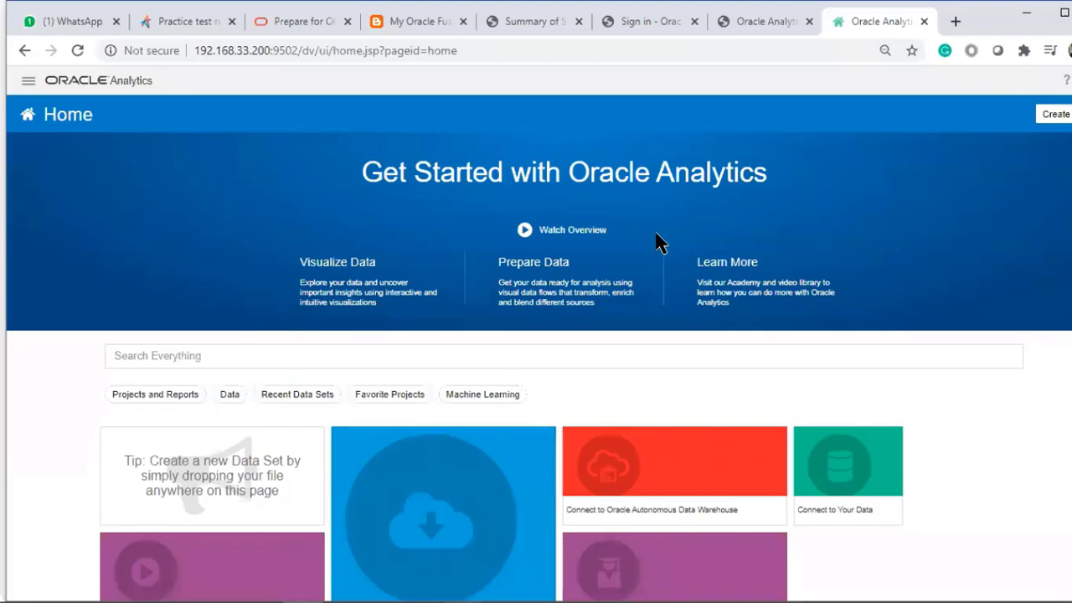
Check Summary of Servers showing AdminServer and bi_server1 RUNNING with OK health.
left_click(530, 21)
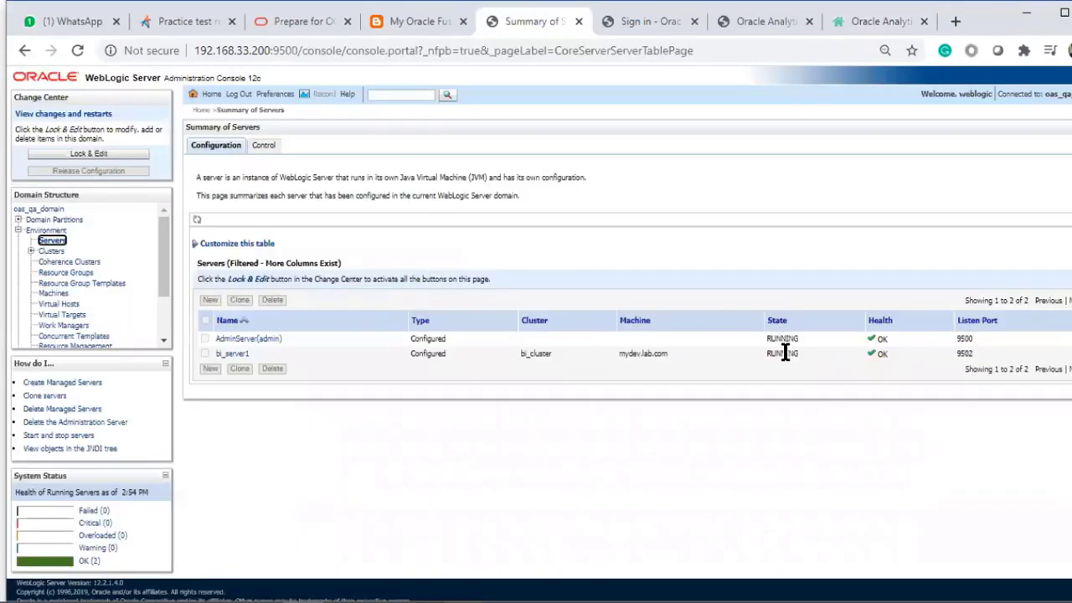